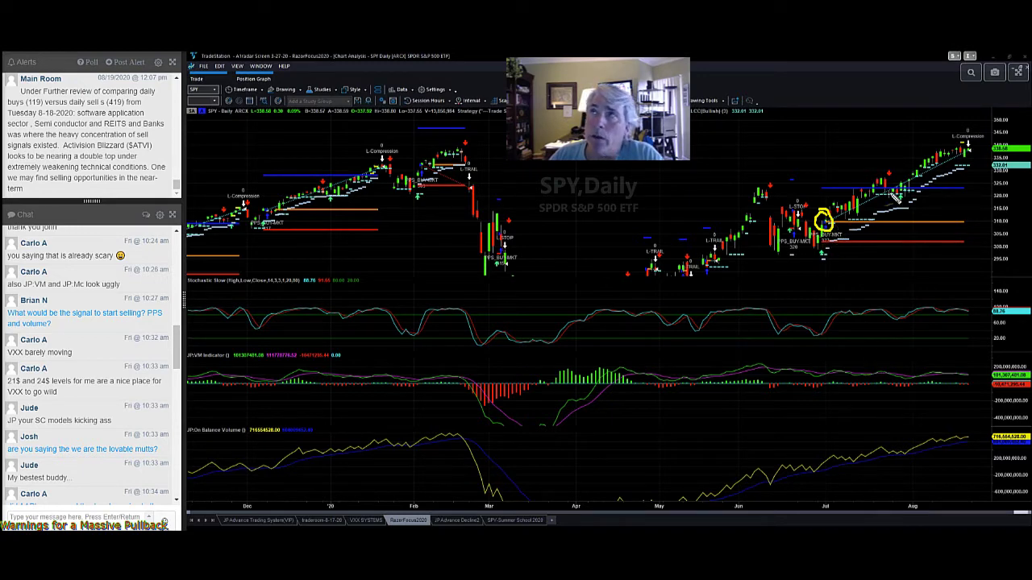
Step: Mark the latest SPY candles, uptrend and L-Compression peaks in yellow, then erase them
mouse_move(980, 143)
left_mouse_down()
mouse_move(979, 155)
mouse_move(977, 134)
left_mouse_up()
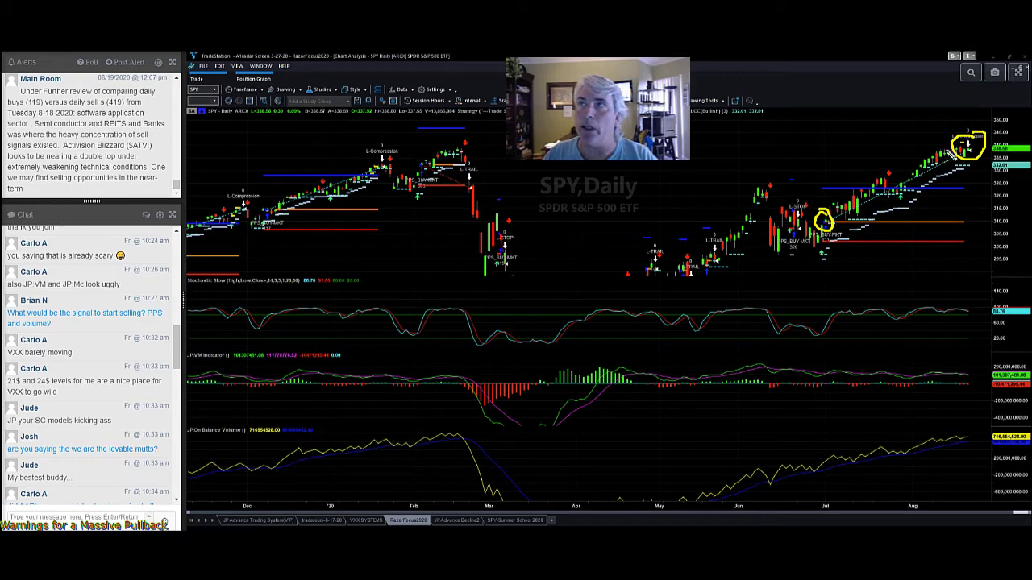
left_click_drag(887, 210, 935, 191)
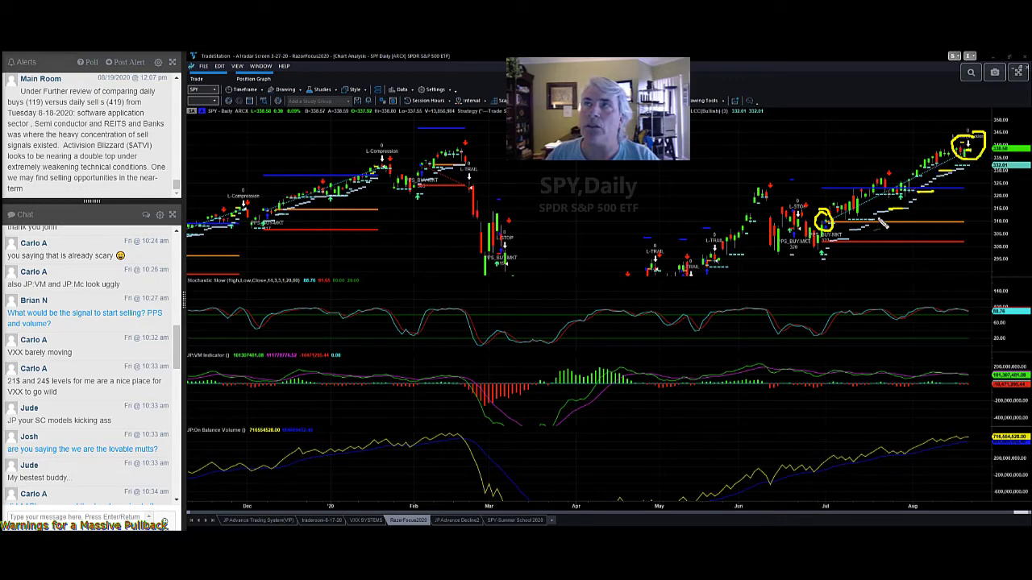
left_click_drag(825, 229, 962, 162)
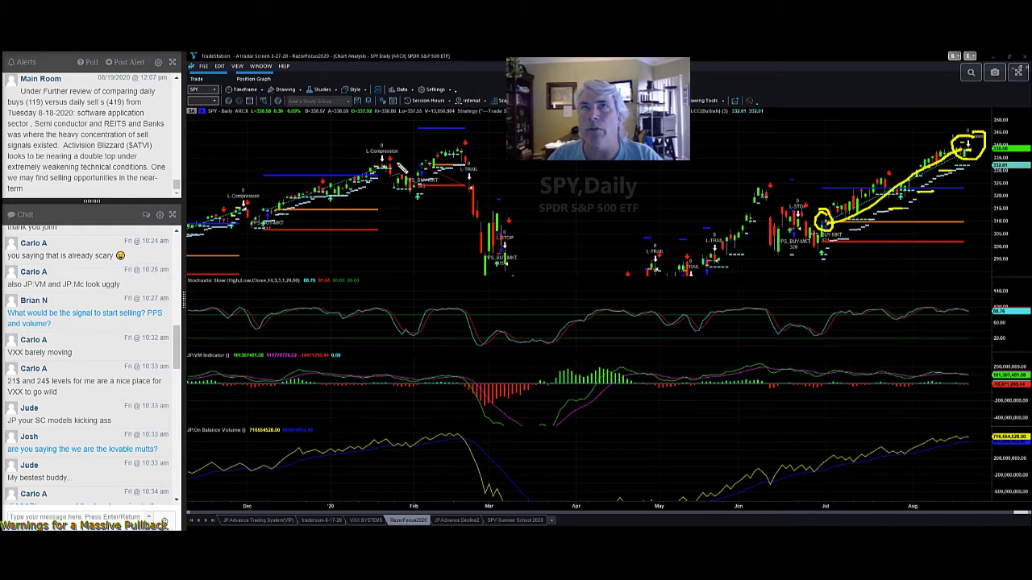
left_click_drag(397, 166, 398, 171)
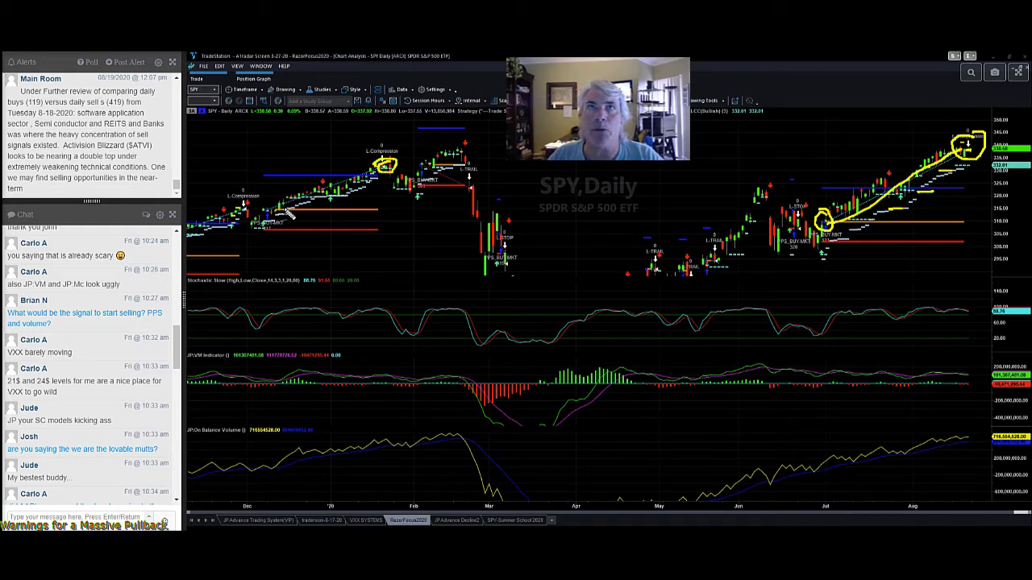
left_click_drag(260, 203, 257, 211)
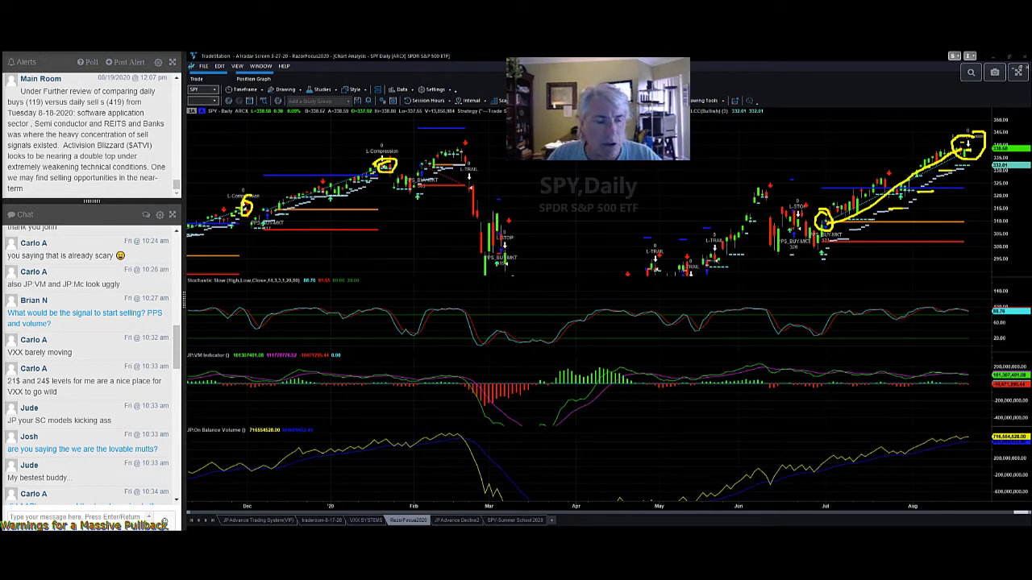
key("Escape")
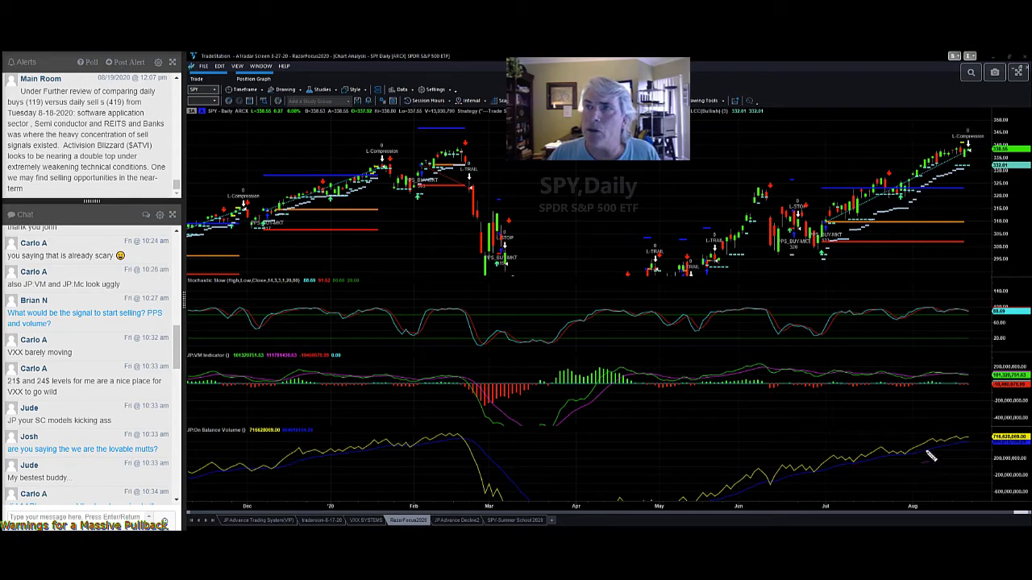
left_click_drag(939, 450, 959, 461)
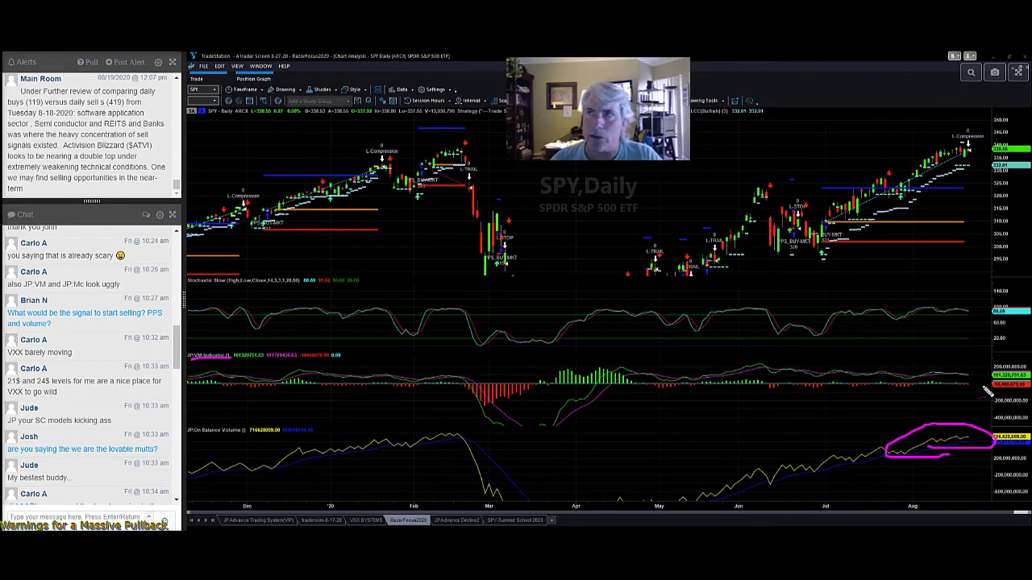
mouse_move(767, 355)
left_mouse_down()
mouse_move(953, 374)
mouse_move(959, 386)
mouse_move(903, 381)
left_mouse_up()
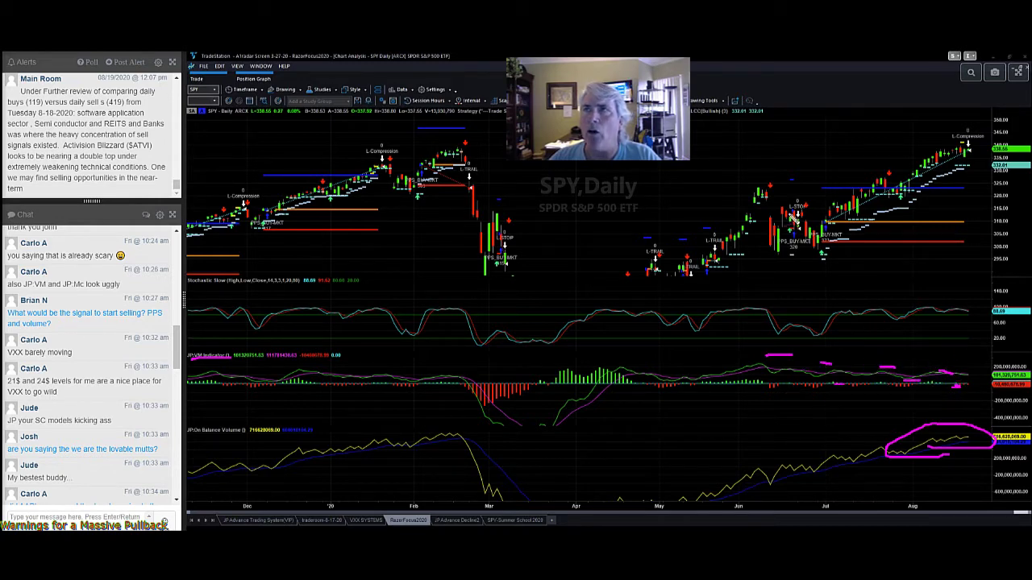
mouse_move(822, 233)
left_mouse_down()
mouse_move(959, 149)
mouse_move(959, 166)
left_mouse_up()
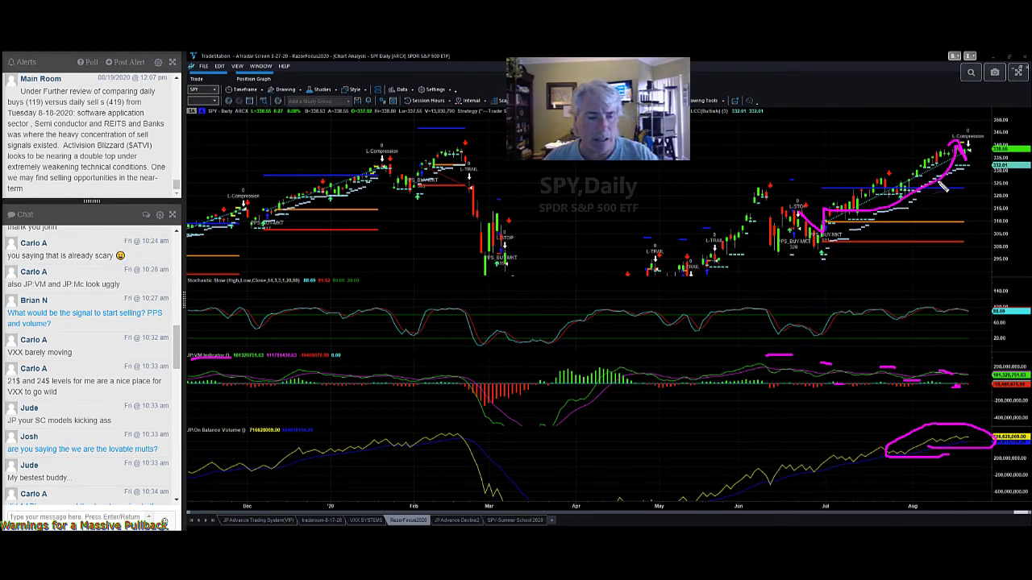
key("Escape")
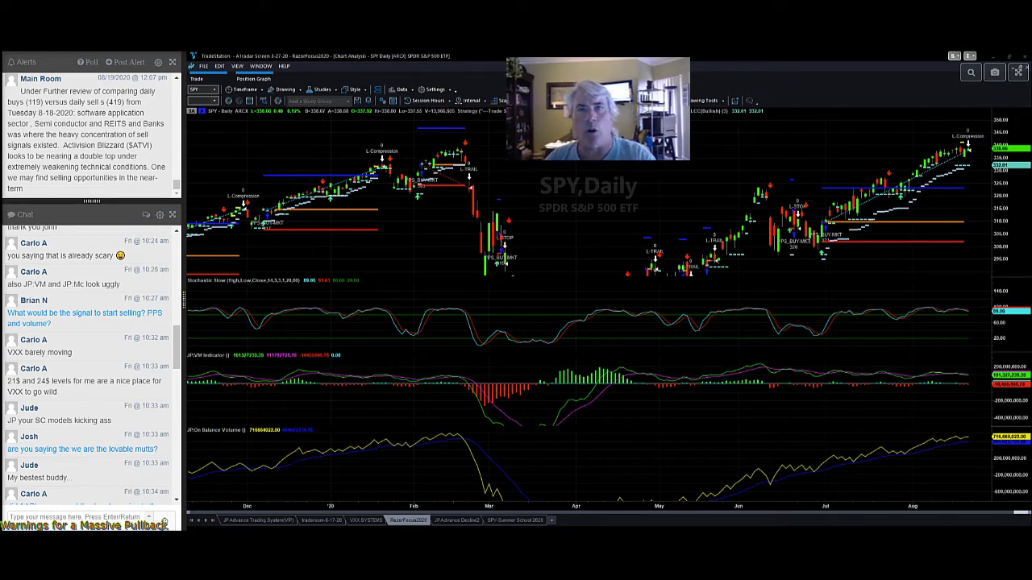
Step: Switch to the JP Advance Decline2 workspace and maximize its SPY daily chart window
left_click(465, 522)
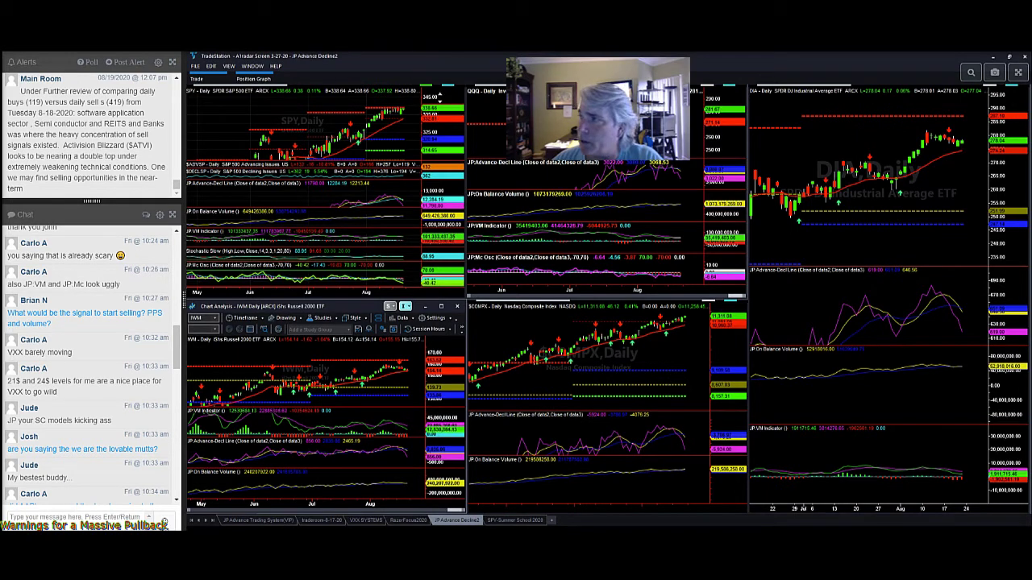
left_click(439, 121)
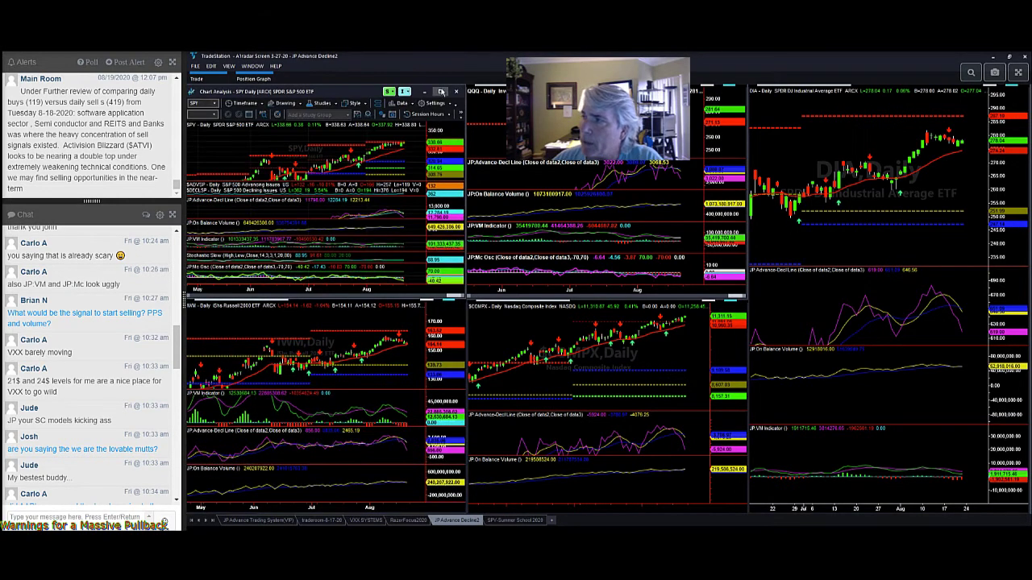
left_click(441, 93)
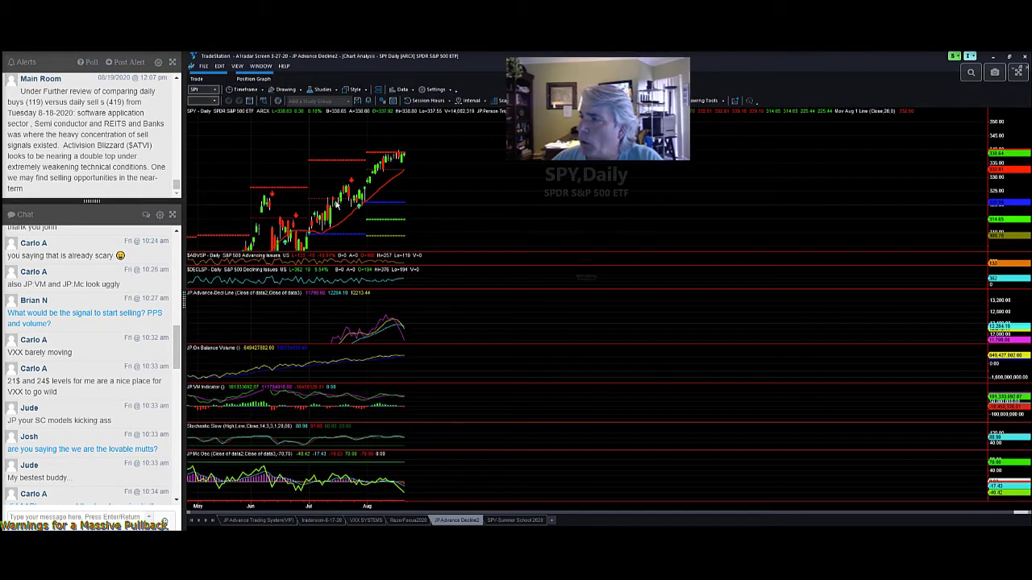
Step: Pan to earlier SPY history and circle the oscillator and breadth readings in magenta
left_click_drag(337, 205, 861, 167)
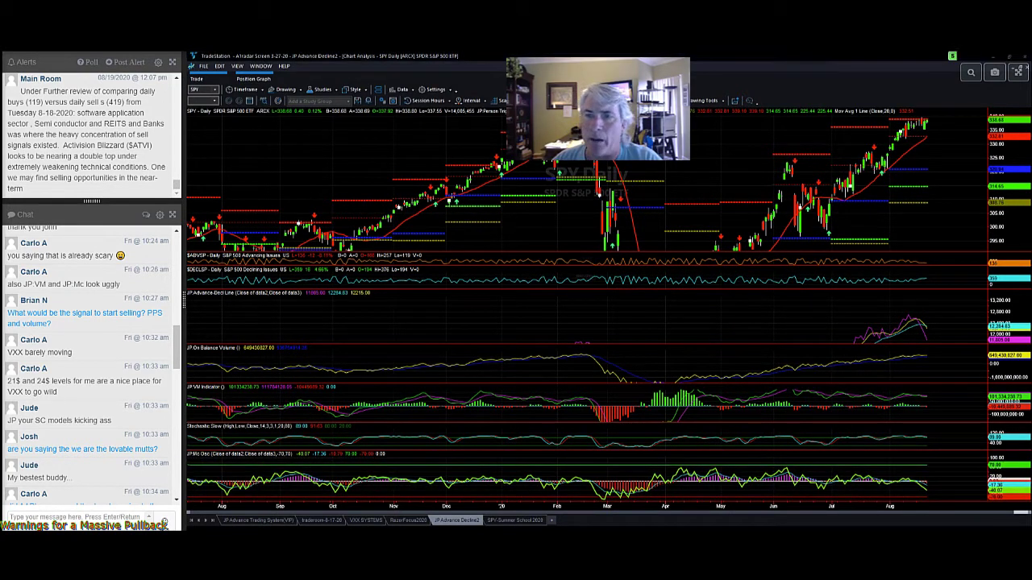
left_click_drag(905, 471, 909, 475)
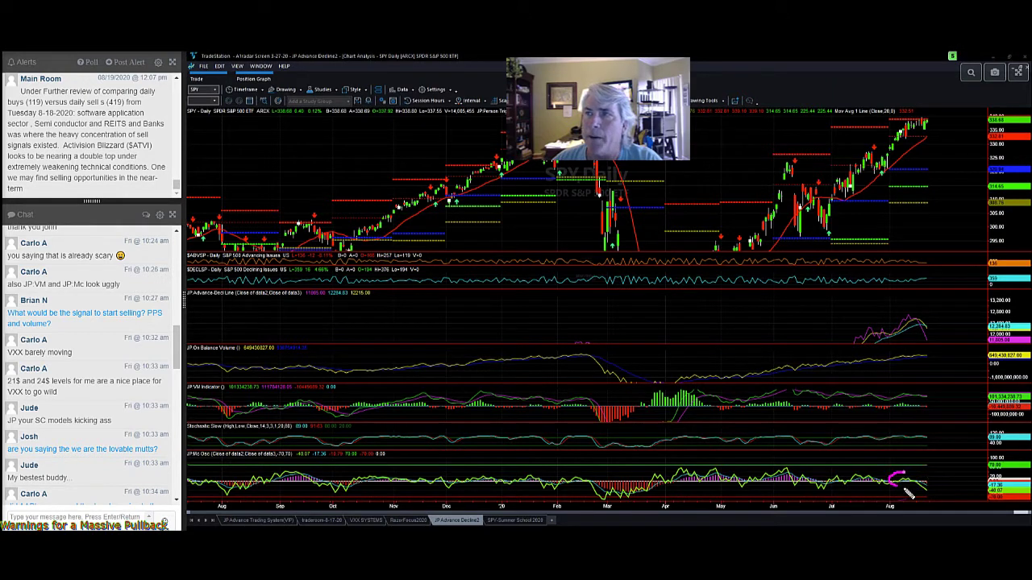
left_click(193, 456)
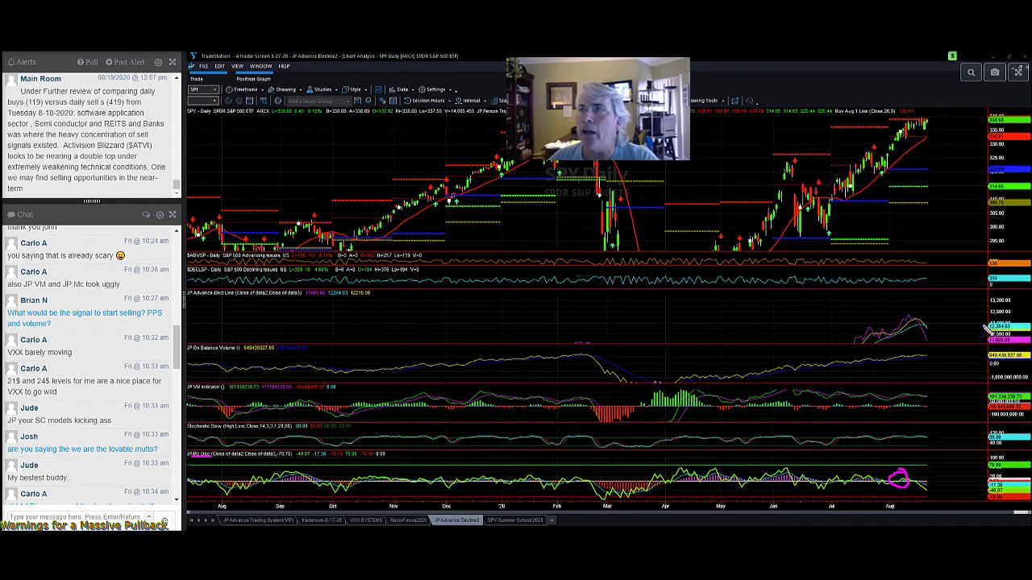
left_click_drag(998, 248, 999, 288)
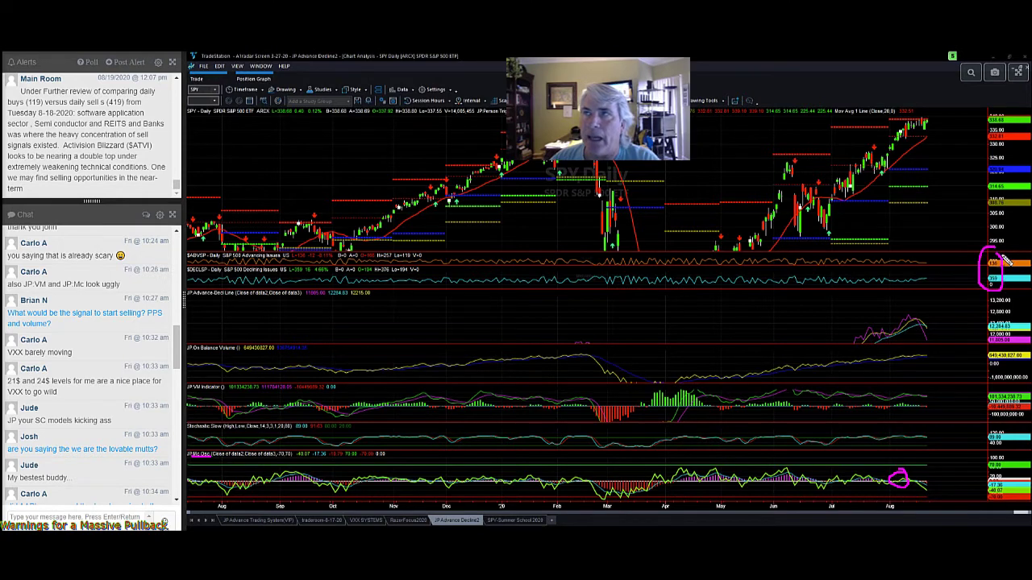
left_click_drag(997, 253, 1003, 284)
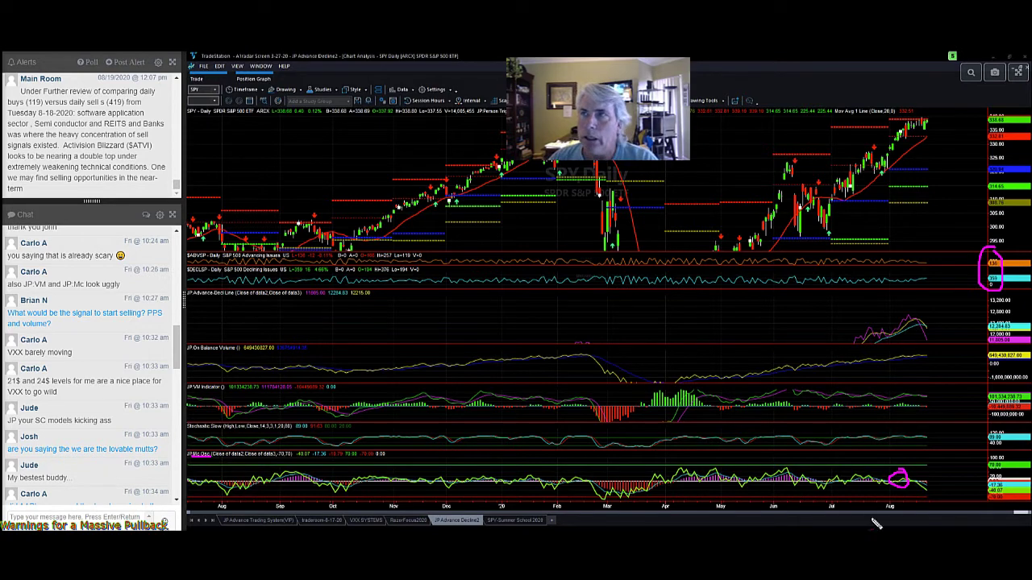
mouse_move(913, 465)
left_mouse_down()
mouse_move(901, 489)
mouse_move(921, 492)
left_mouse_up()
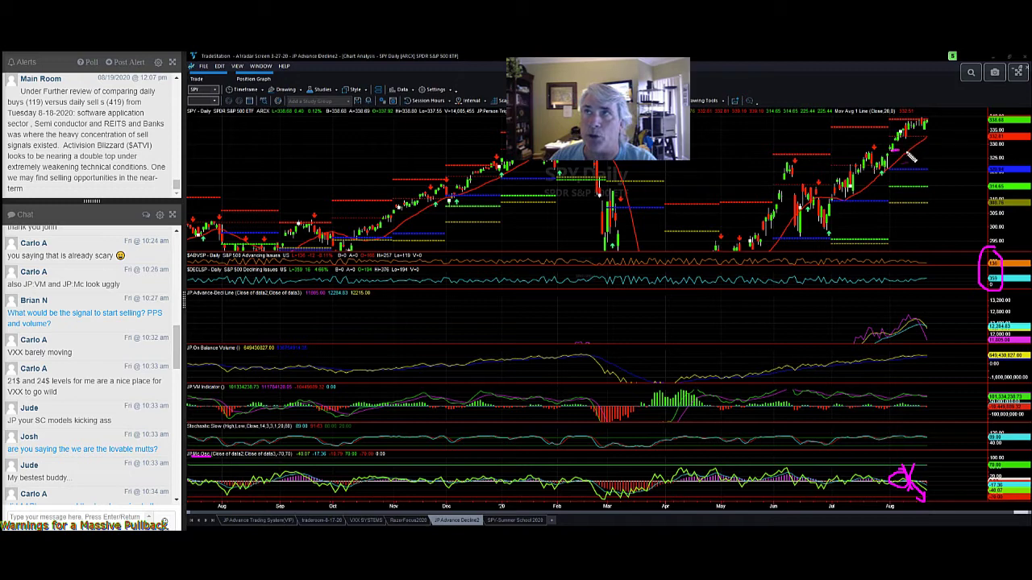
Step: Mark the latest SPY price highs and the rolling-over advance-decline line in magenta
mouse_move(891, 145)
left_mouse_down()
mouse_move(935, 122)
mouse_move(927, 112)
left_mouse_up()
mouse_move(915, 307)
left_mouse_down()
mouse_move(902, 306)
mouse_move(901, 339)
mouse_move(960, 351)
mouse_move(918, 295)
mouse_move(914, 339)
left_mouse_up()
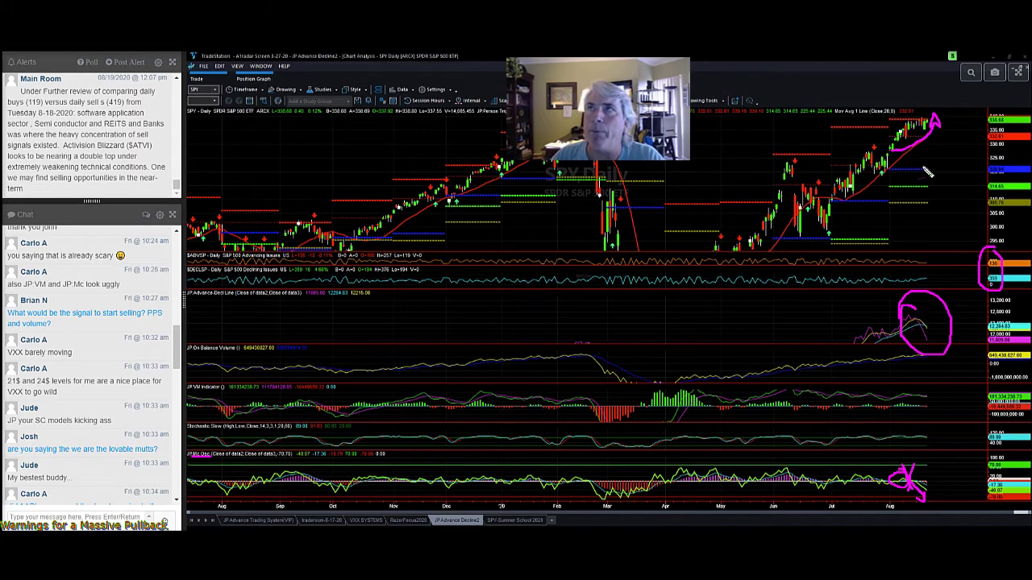
left_click_drag(915, 153, 951, 116)
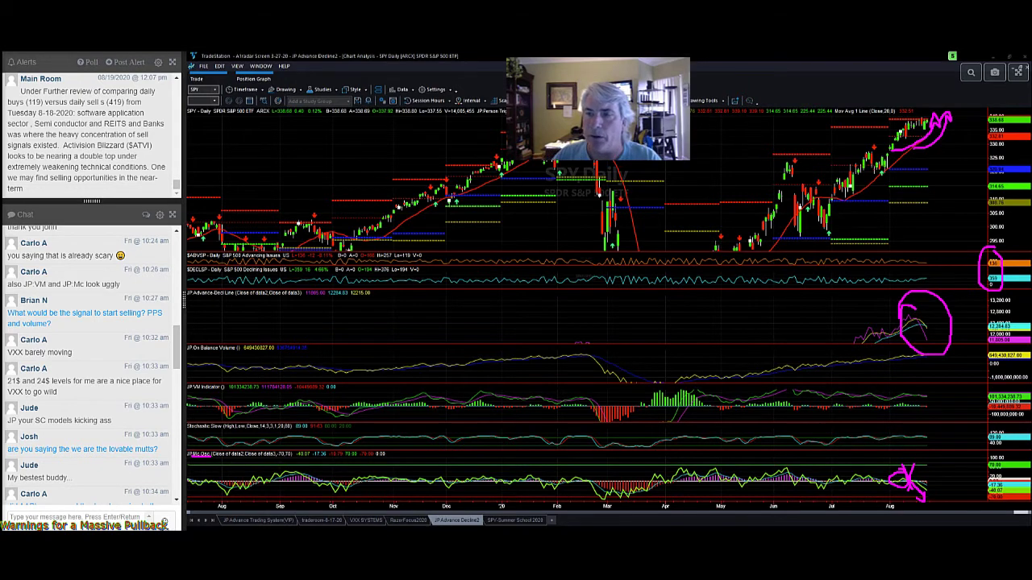
key("alt+Tab")
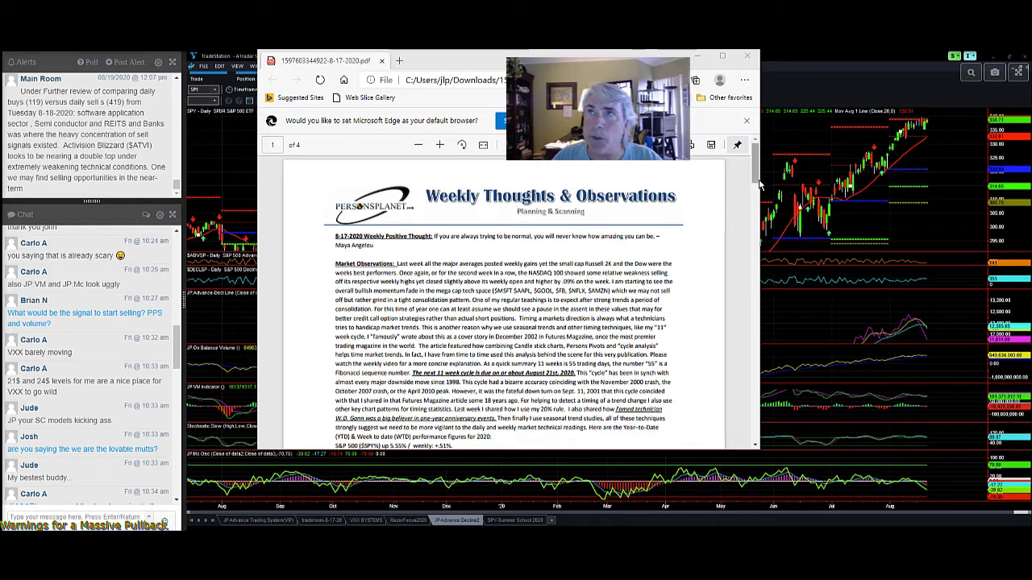
scroll(757, 181, "down", 1)
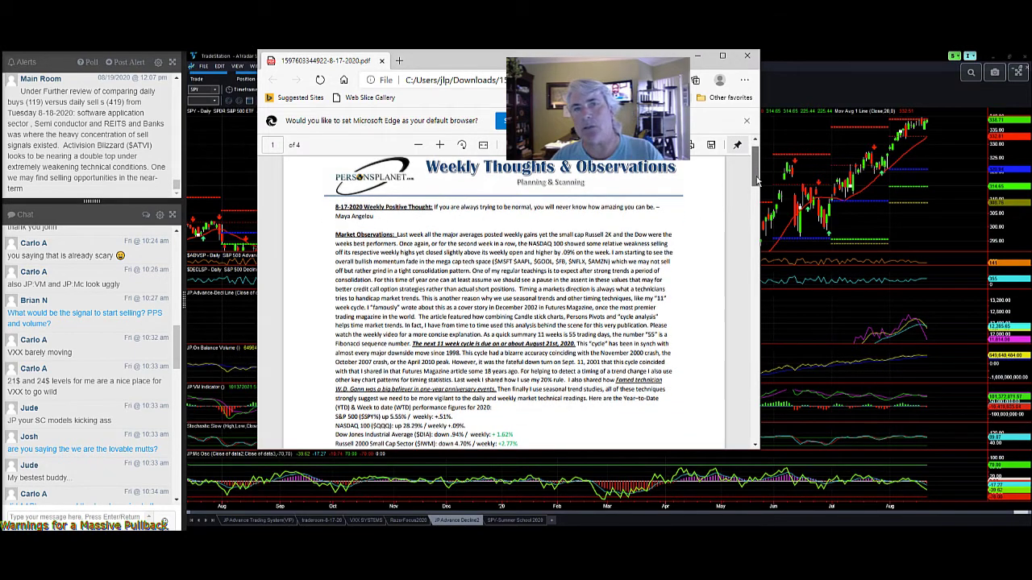
scroll(757, 181, "up", 1)
scroll(756, 177, "up", 1)
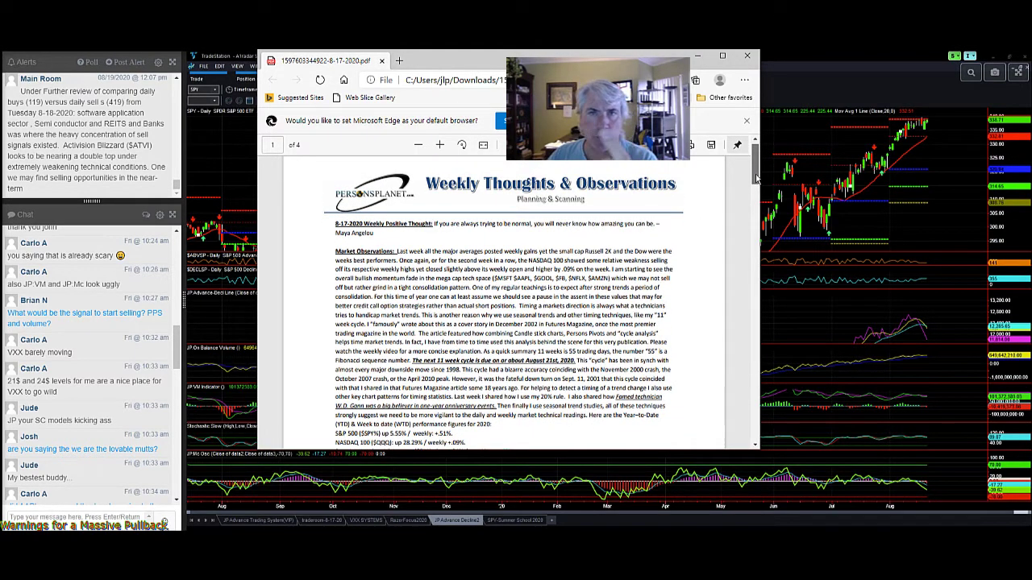
scroll(756, 177, "up", 1)
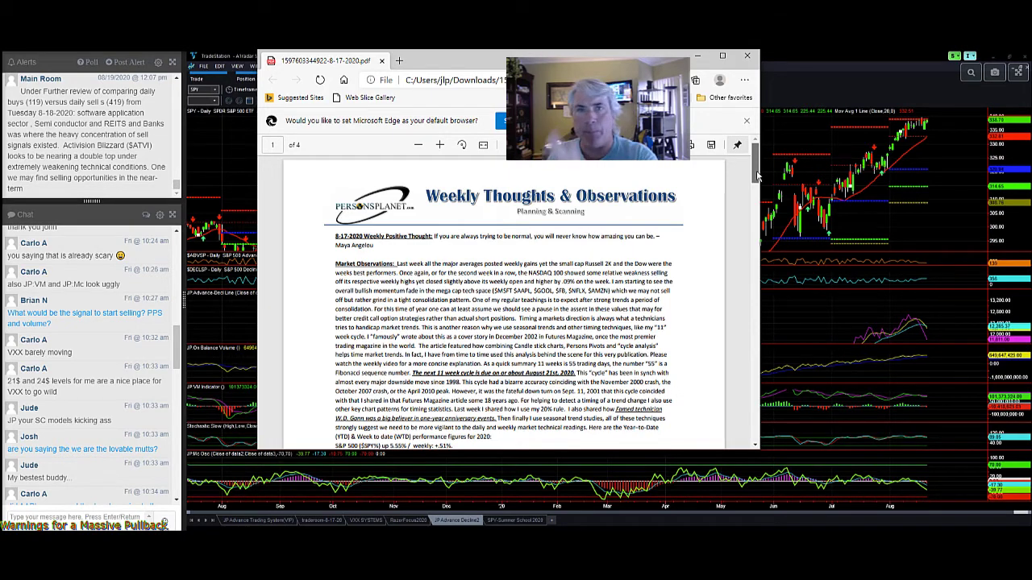
left_click_drag(758, 176, 768, 251)
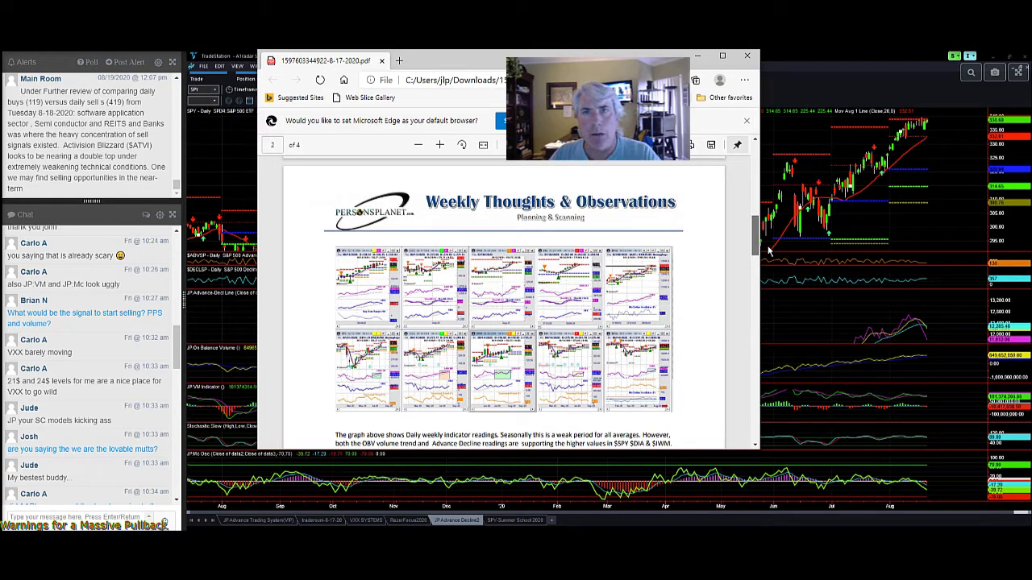
mouse_move(768, 251)
left_mouse_down()
mouse_move(767, 232)
mouse_move(768, 256)
left_mouse_up()
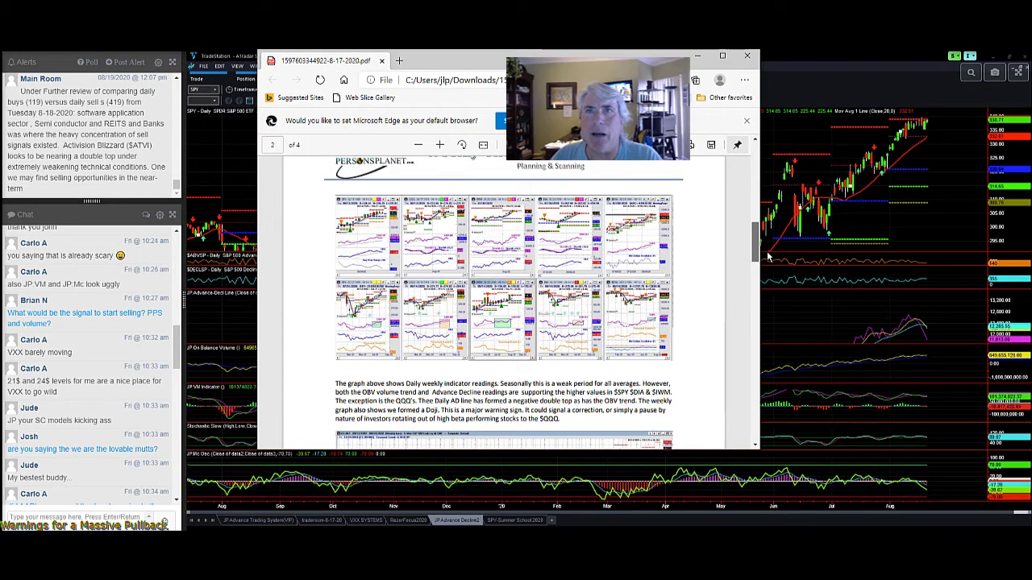
left_click_drag(768, 257, 768, 257)
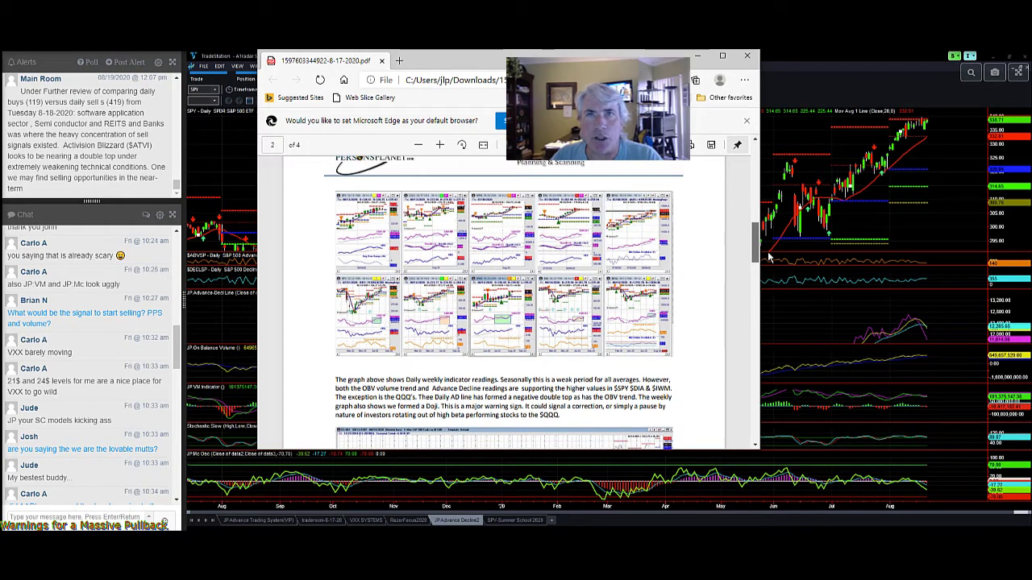
left_click_drag(768, 256, 771, 213)
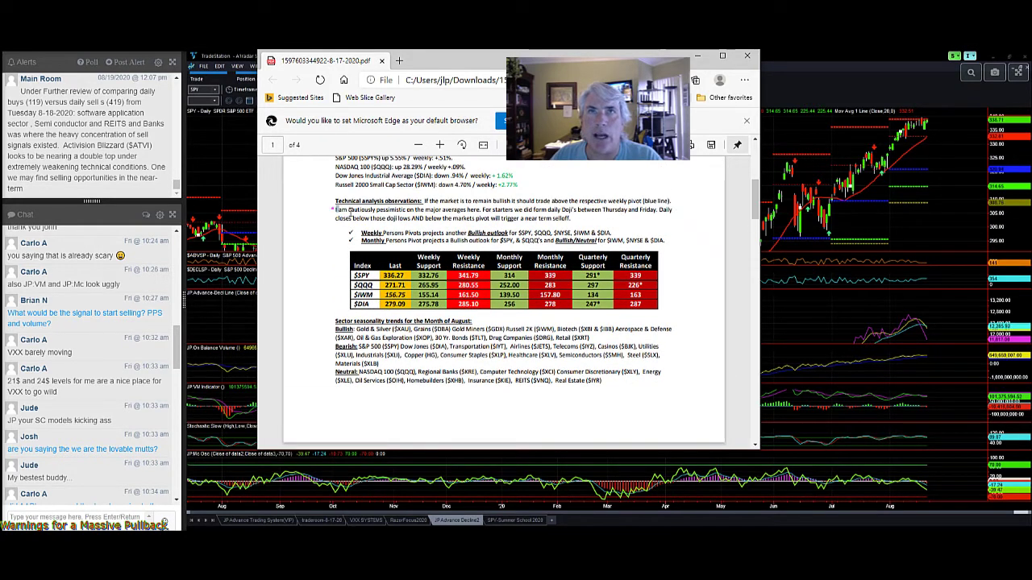
left_click_drag(336, 210, 487, 216)
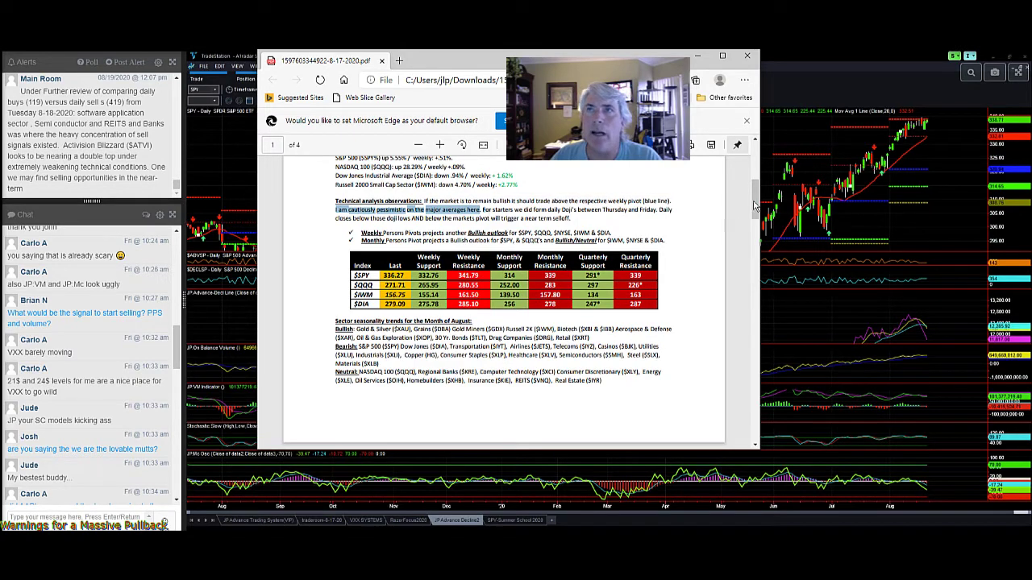
mouse_move(755, 206)
left_mouse_down()
mouse_move(768, 258)
mouse_move(766, 247)
left_mouse_up()
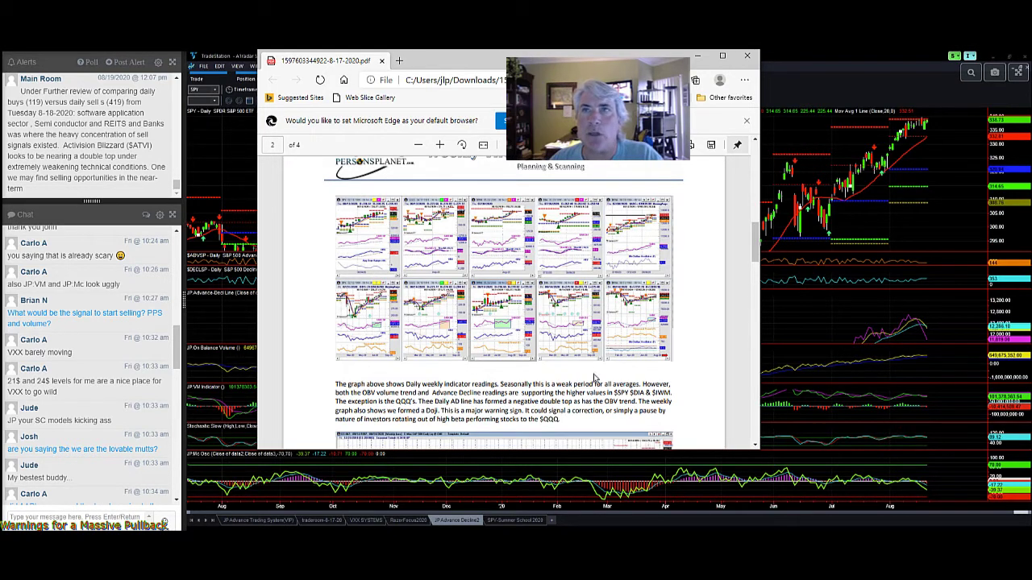
scroll(757, 252, "down", 1)
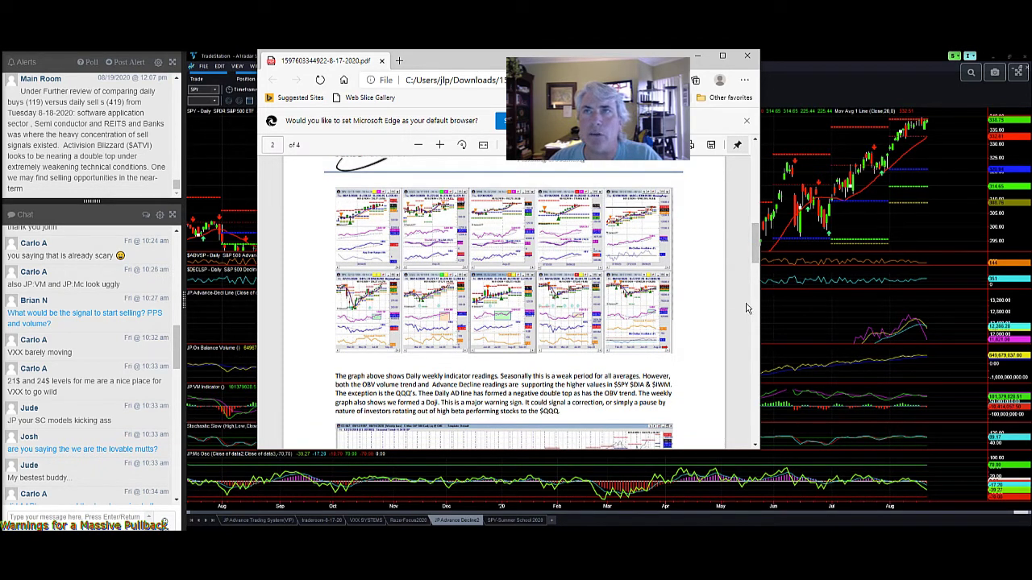
left_click_drag(756, 255, 762, 281)
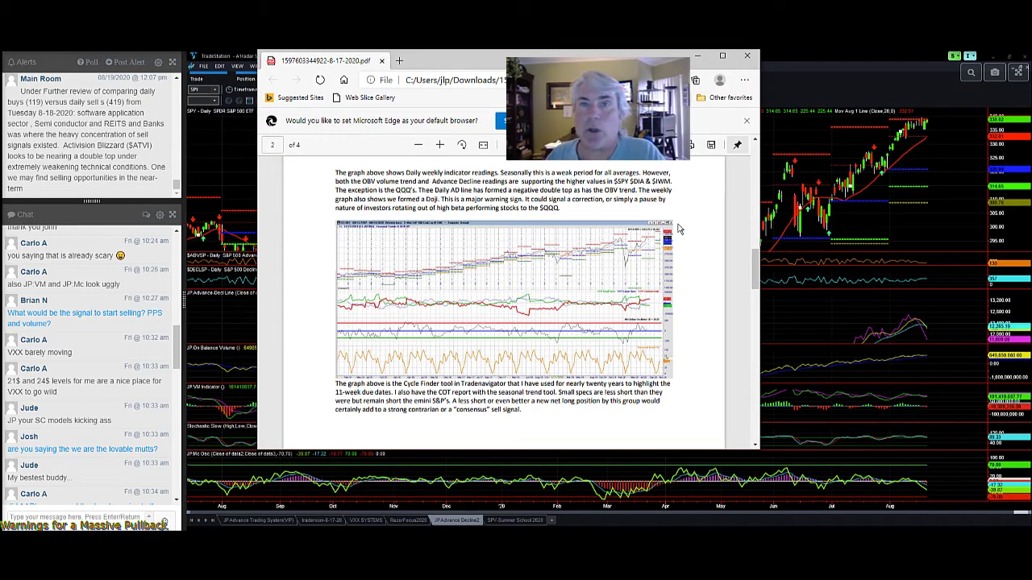
Step: Minimize the Edge newsletter PDF window
left_click(697, 56)
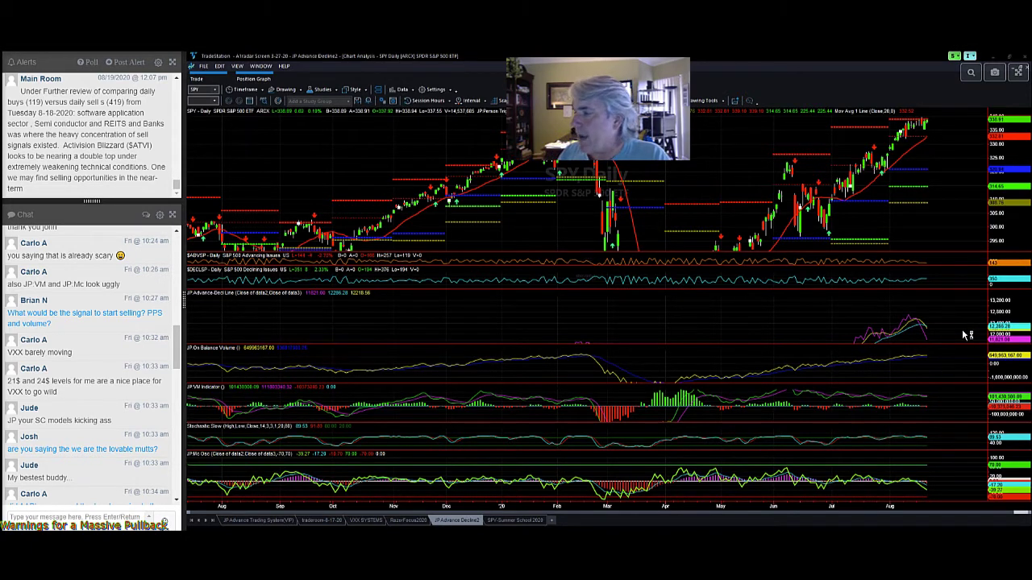
Step: Restore the SPY chart to the tiled grid, then maximize the QQQ daily chart
left_click(1020, 72)
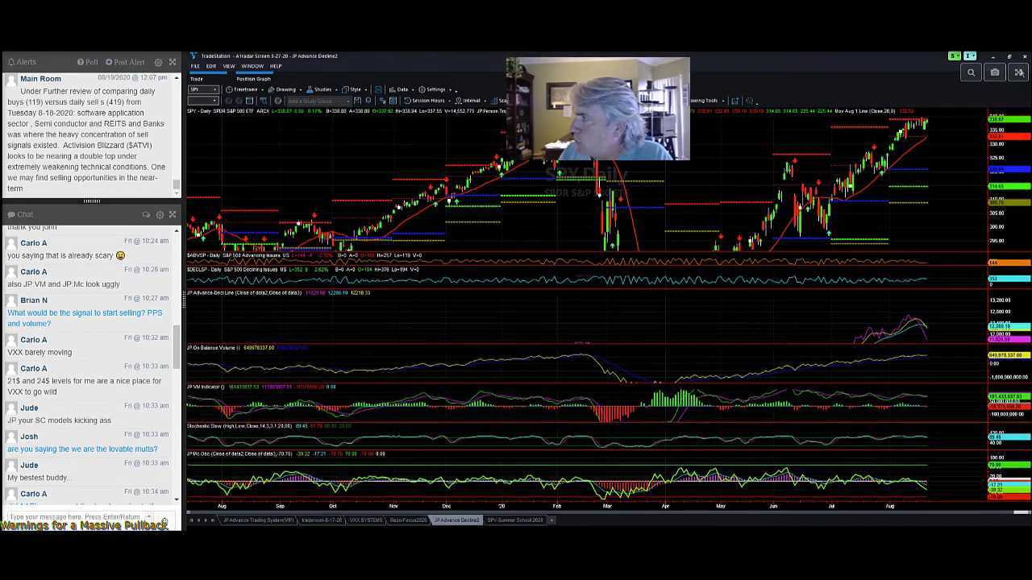
left_click(725, 204)
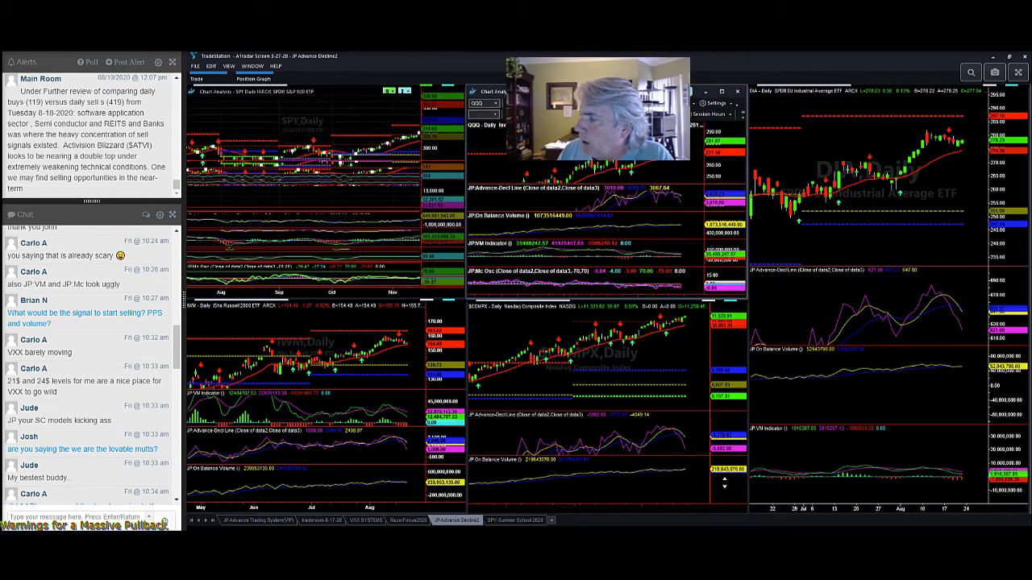
left_click(503, 330)
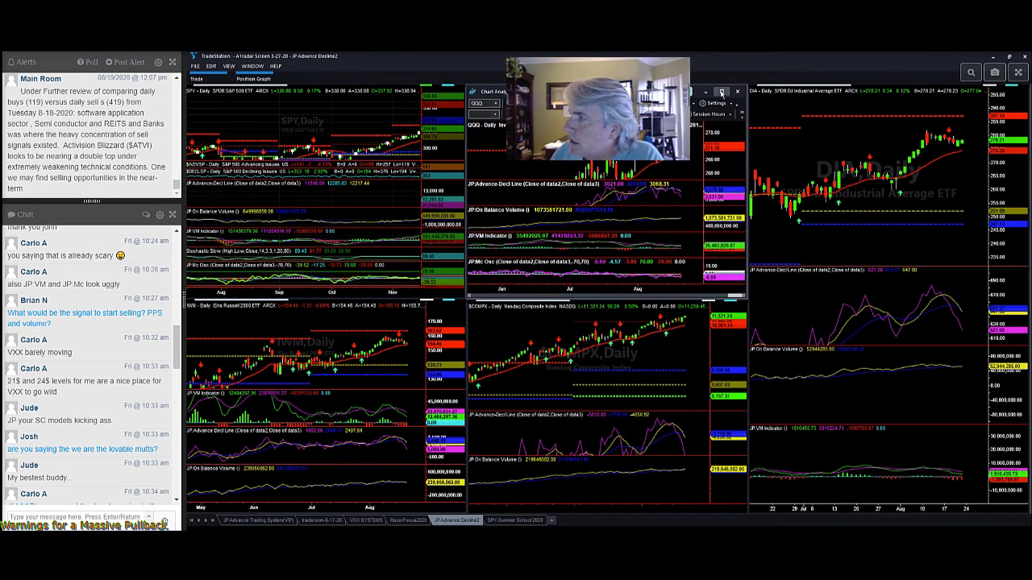
left_click(721, 92)
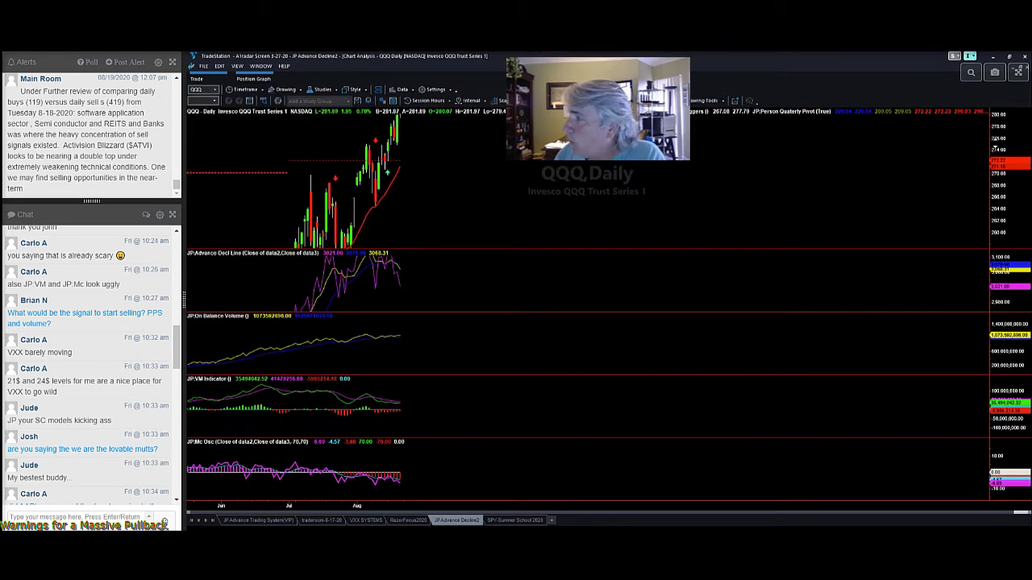
Step: Widen the QQQ price scale, mark Mc Osc, VM and Advance Decline in magenta, then erase
left_click_drag(998, 138, 1000, 185)
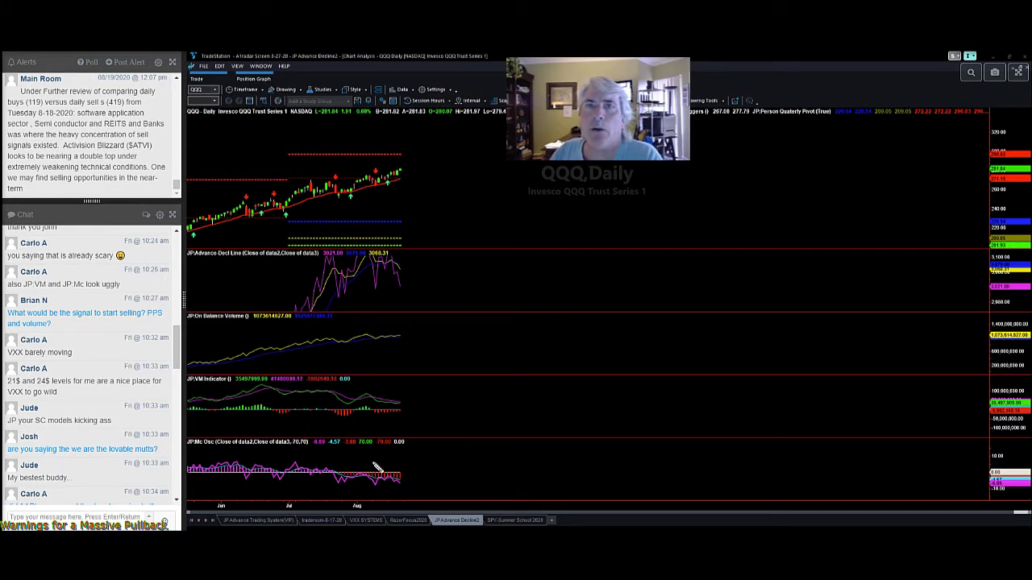
mouse_move(344, 456)
left_mouse_down()
mouse_move(330, 482)
mouse_move(419, 471)
left_mouse_up()
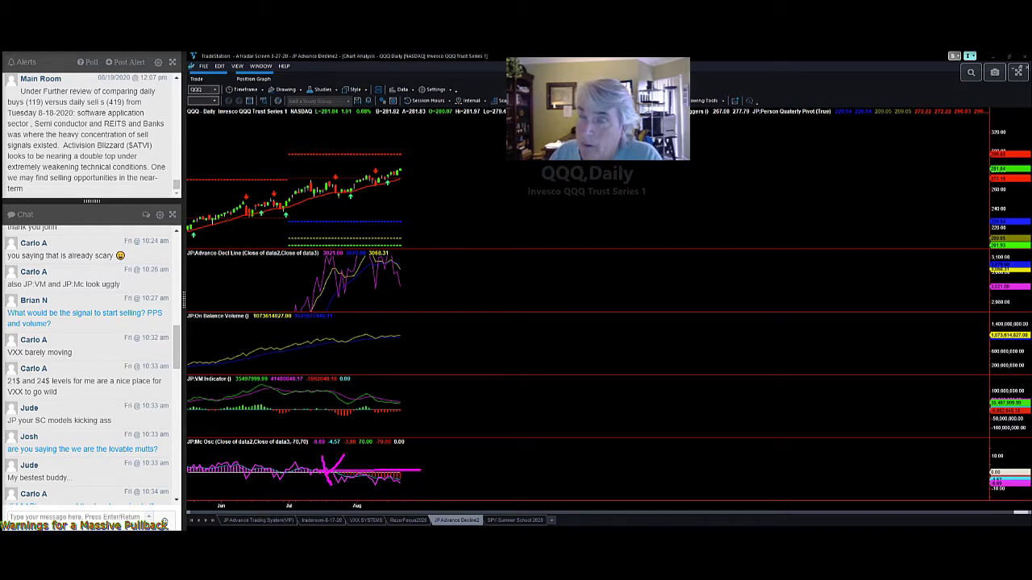
left_click_drag(347, 482, 416, 485)
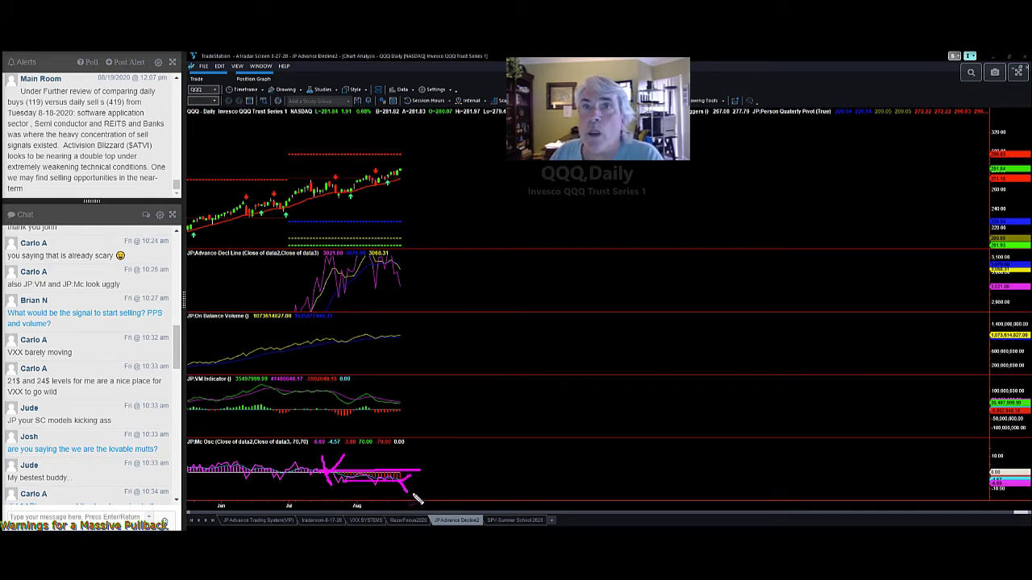
left_click_drag(400, 482, 406, 495)
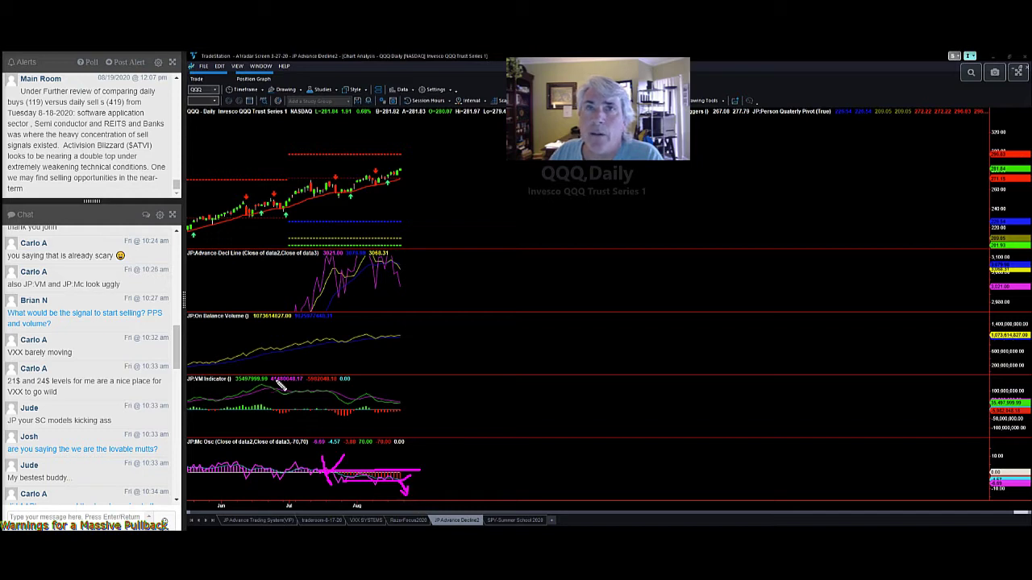
mouse_move(280, 385)
left_mouse_down()
mouse_move(422, 413)
mouse_move(260, 416)
mouse_move(268, 376)
left_mouse_up()
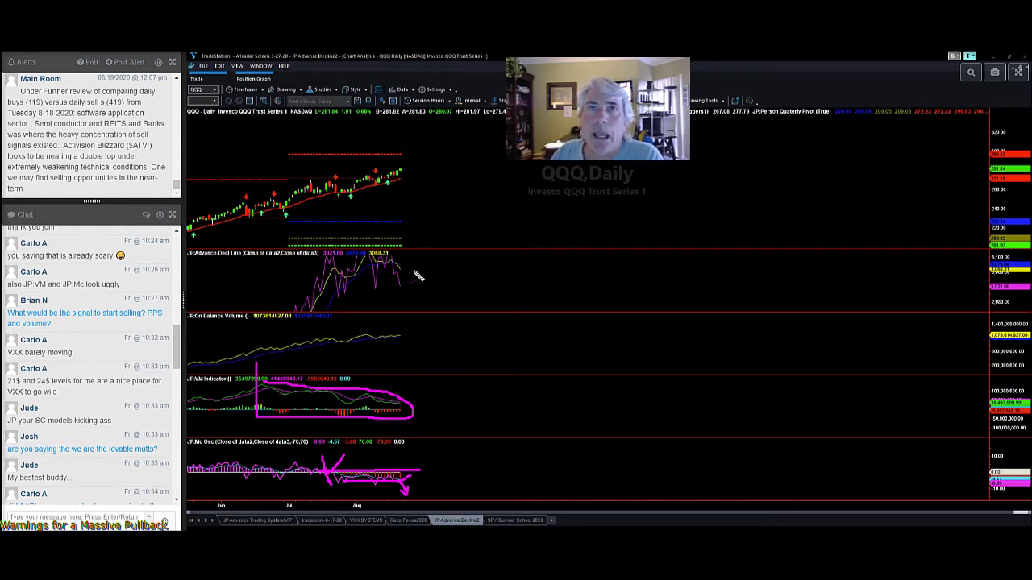
mouse_move(339, 299)
left_mouse_down()
mouse_move(393, 300)
mouse_move(369, 306)
left_mouse_up()
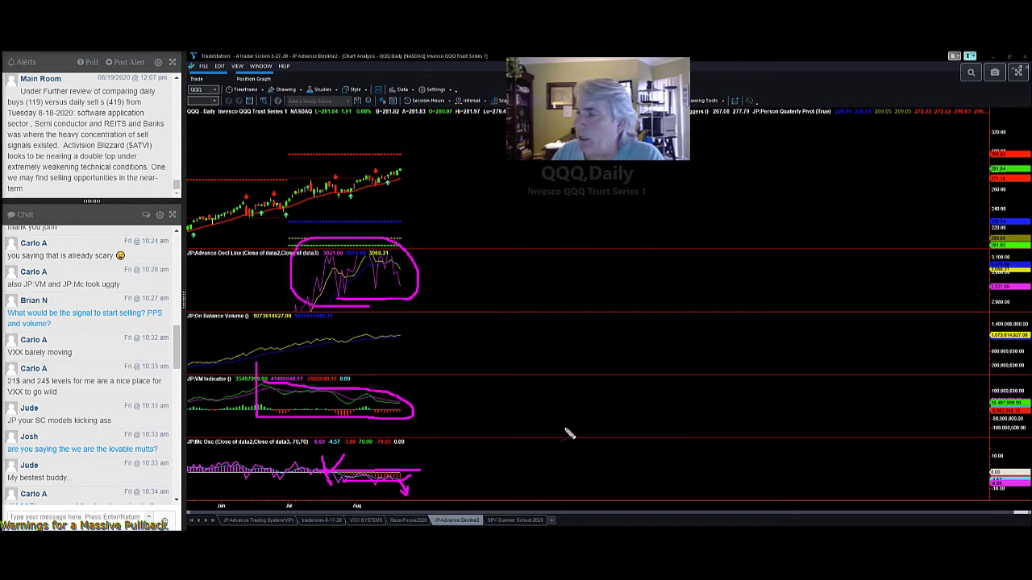
key("Escape")
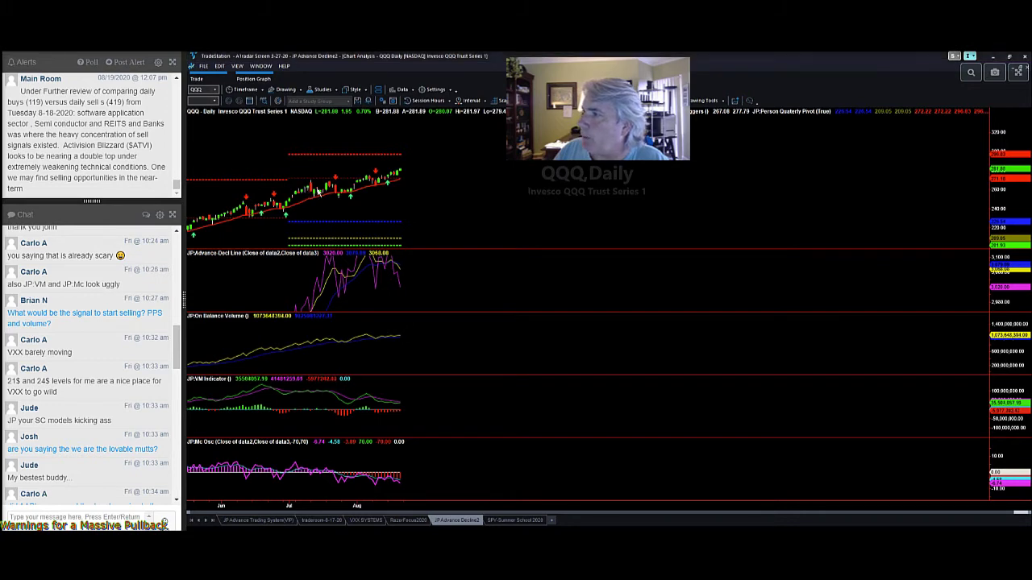
Step: Pan QQQ back to October, sketch yellow arcs and arrows on price and Advance-Decline, then erase
mouse_move(309, 192)
left_mouse_down()
mouse_move(823, 143)
mouse_move(806, 145)
left_mouse_up()
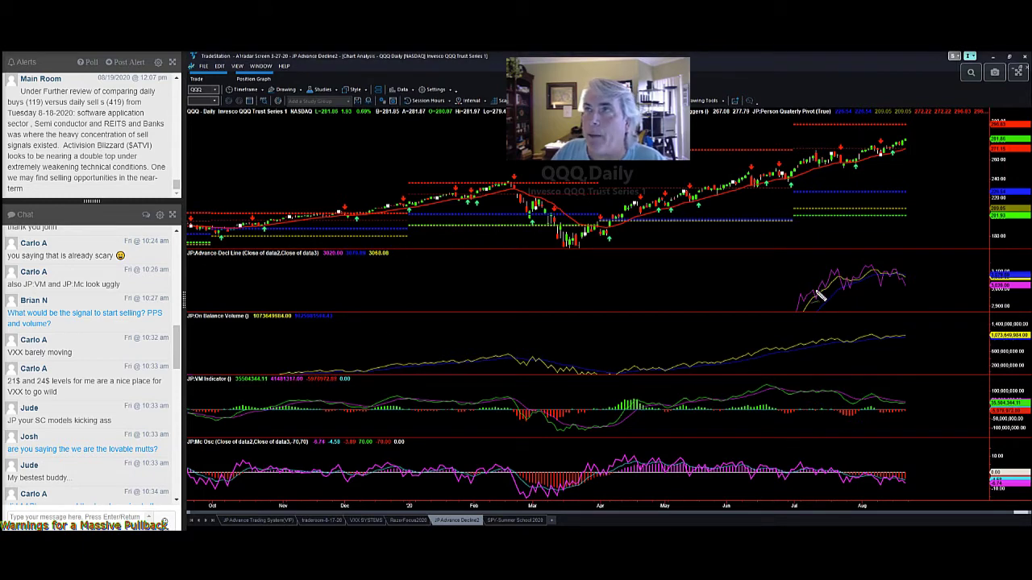
mouse_move(809, 292)
left_mouse_down()
mouse_move(847, 268)
mouse_move(882, 263)
mouse_move(902, 266)
mouse_move(927, 295)
left_mouse_up()
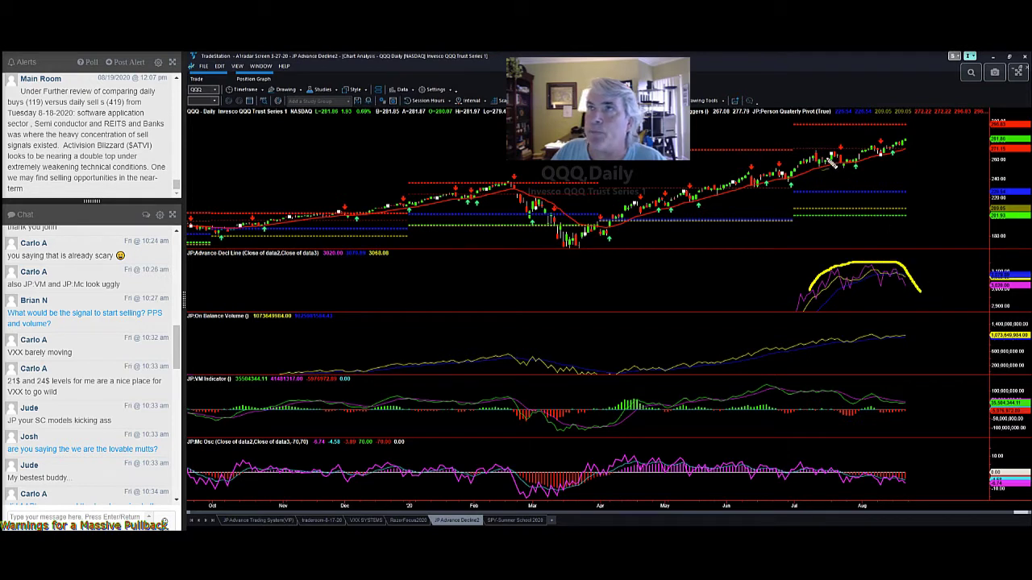
mouse_move(822, 158)
left_mouse_down()
mouse_move(893, 154)
mouse_move(908, 134)
left_mouse_up()
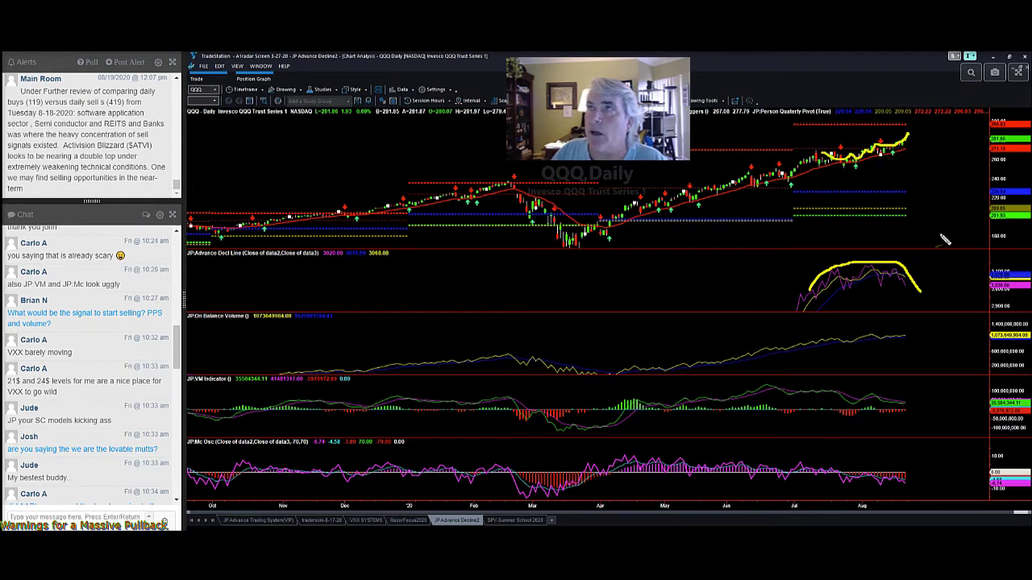
left_click_drag(860, 295, 917, 293)
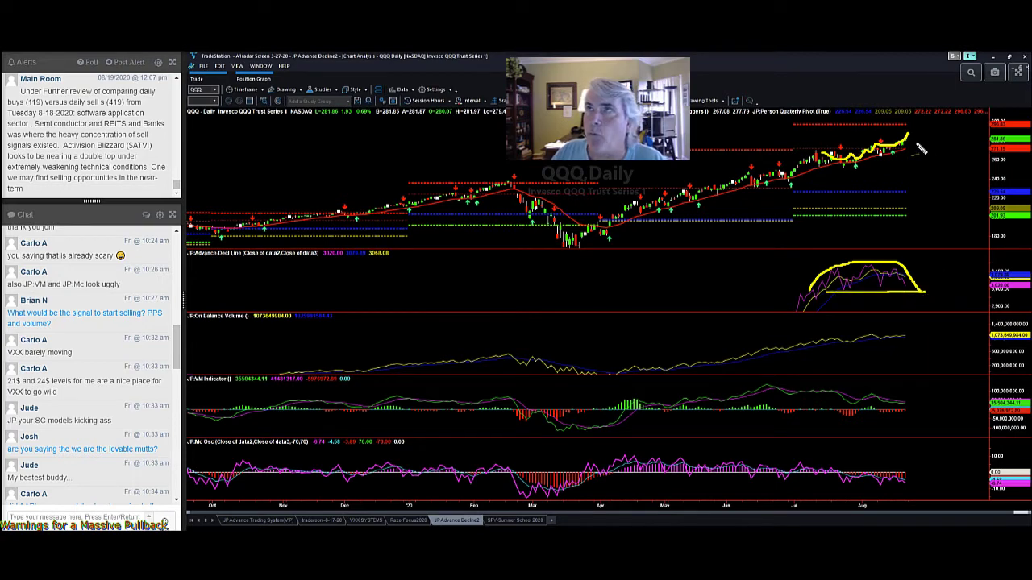
left_click_drag(908, 135, 919, 133)
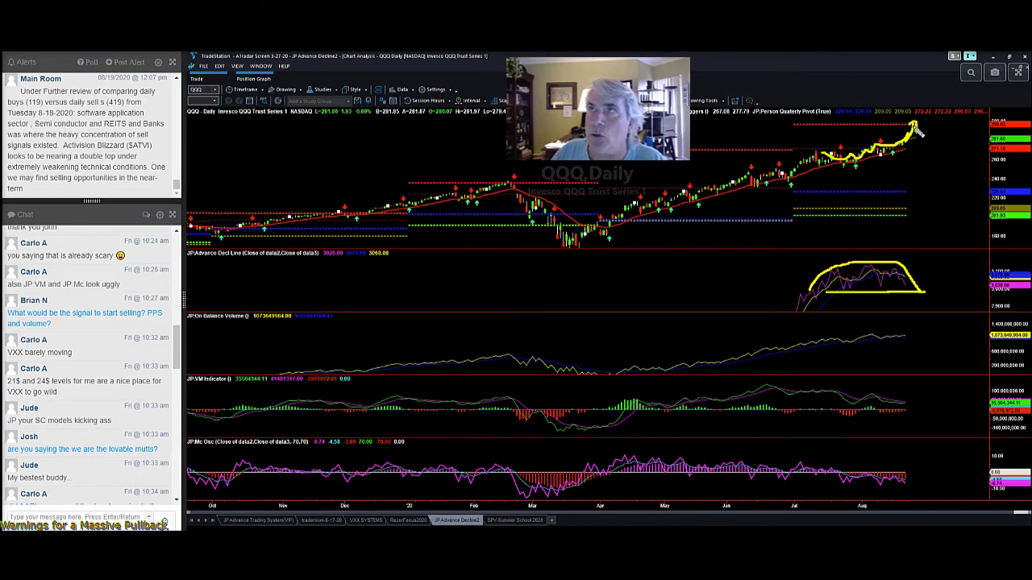
left_click_drag(919, 292, 943, 265)
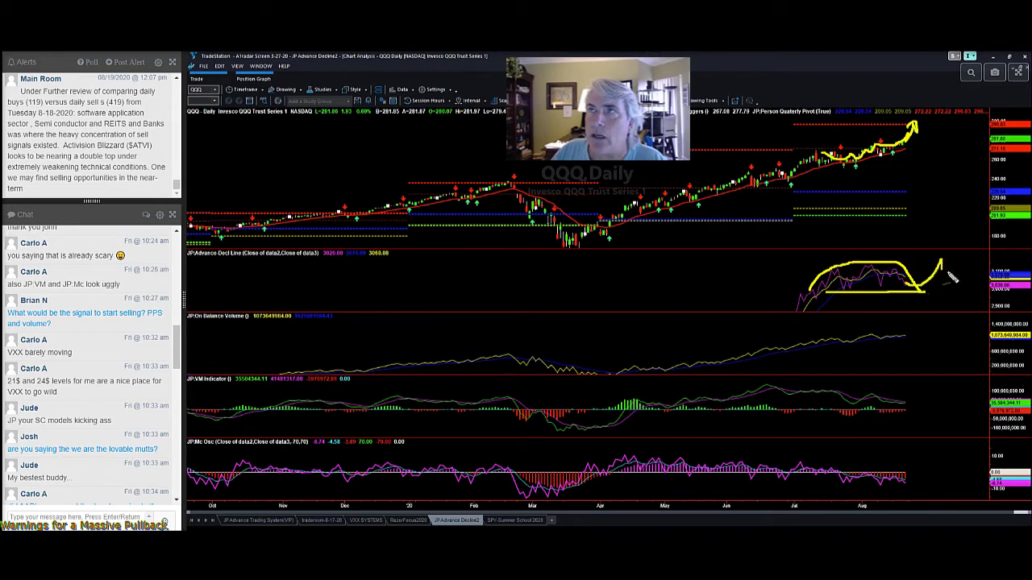
left_click_drag(917, 135, 923, 170)
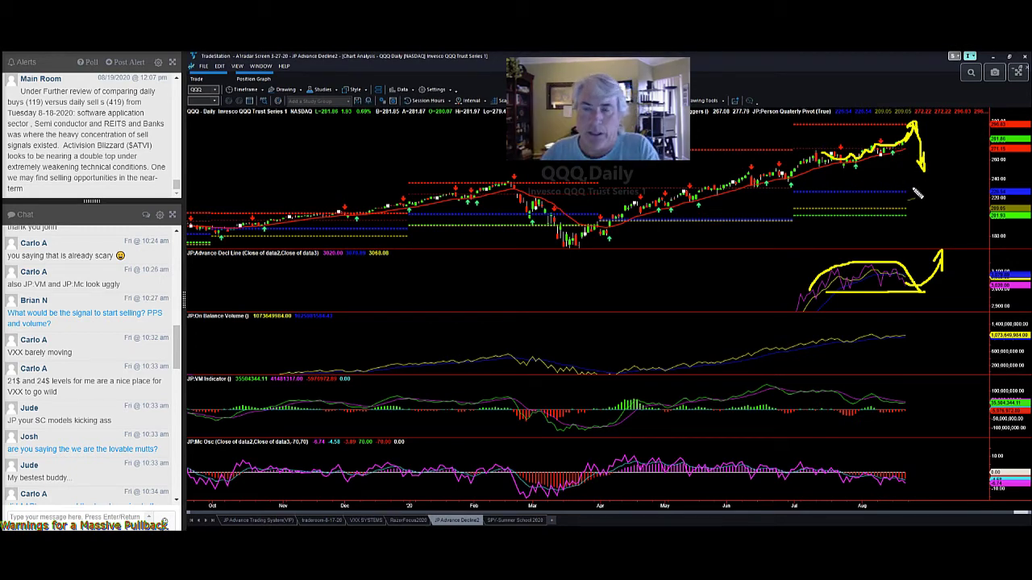
key("Escape")
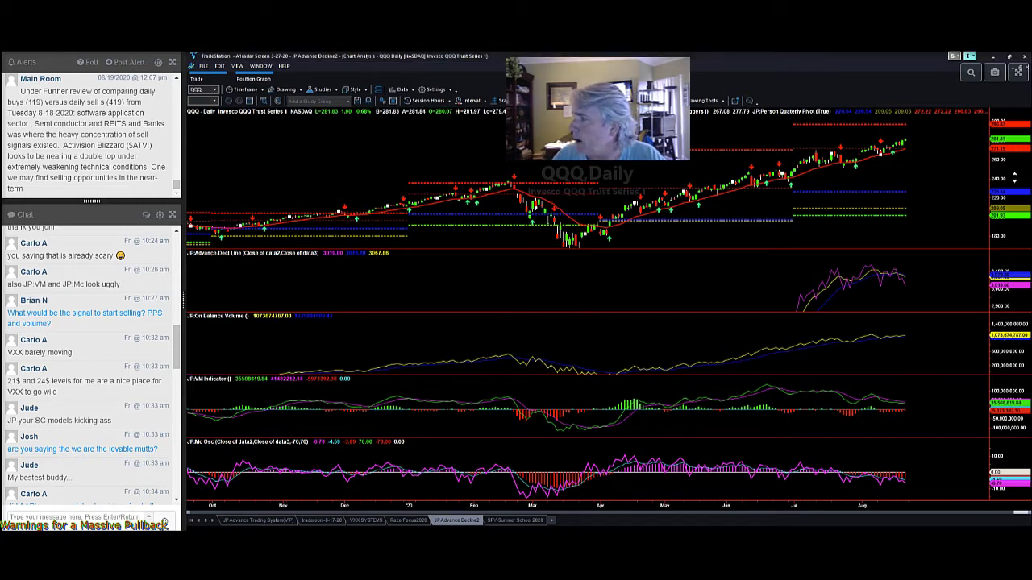
Step: Rescale the QQQ price axis and restore the chart to the tiled workspace
left_click_drag(1014, 147, 1011, 105)
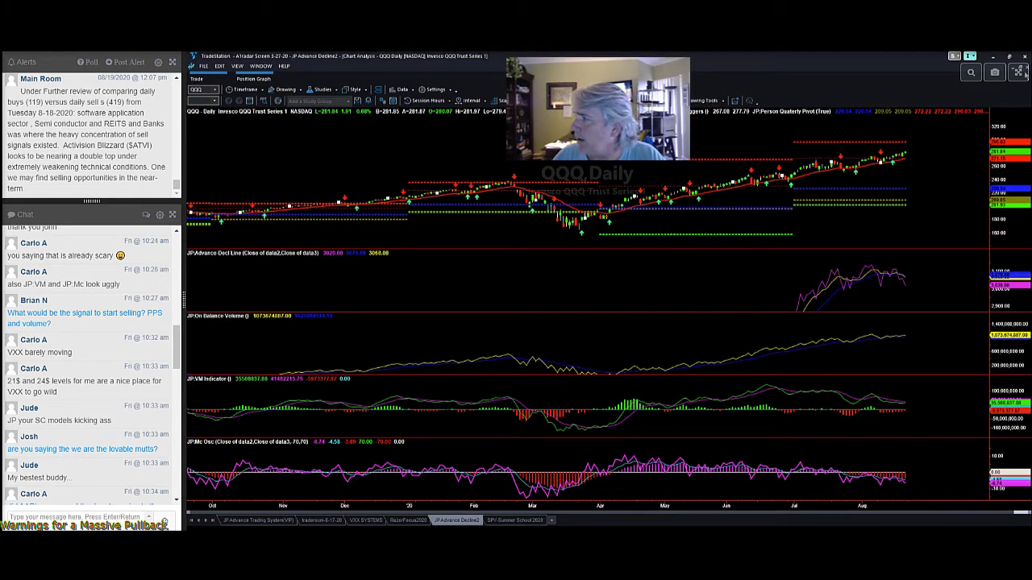
left_click(1018, 72)
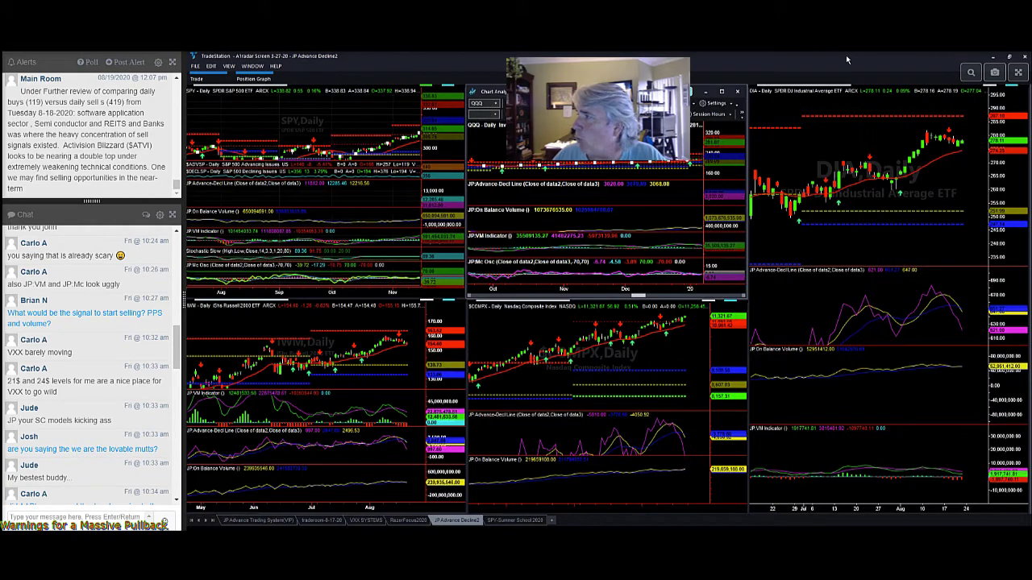